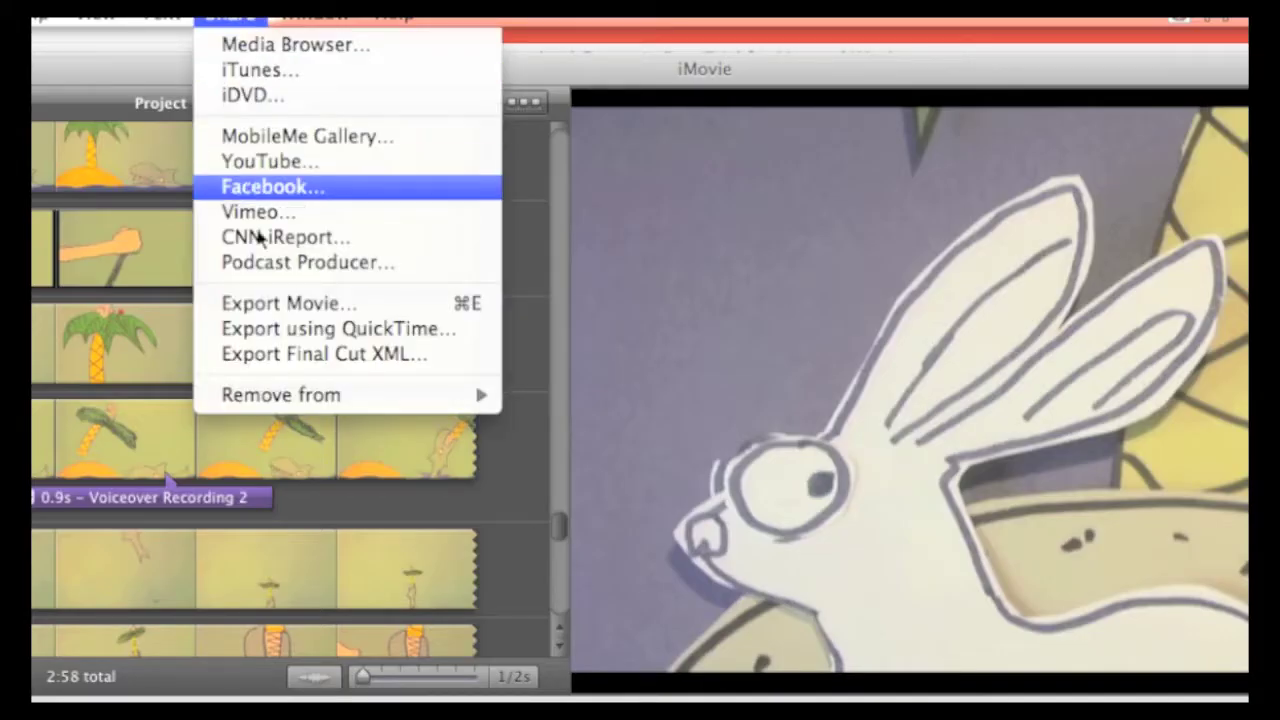
Open the YouTube publish form for the SoundDesign project from the Share menu.
{"action": "left_click", "coordinate": [262, 162]}
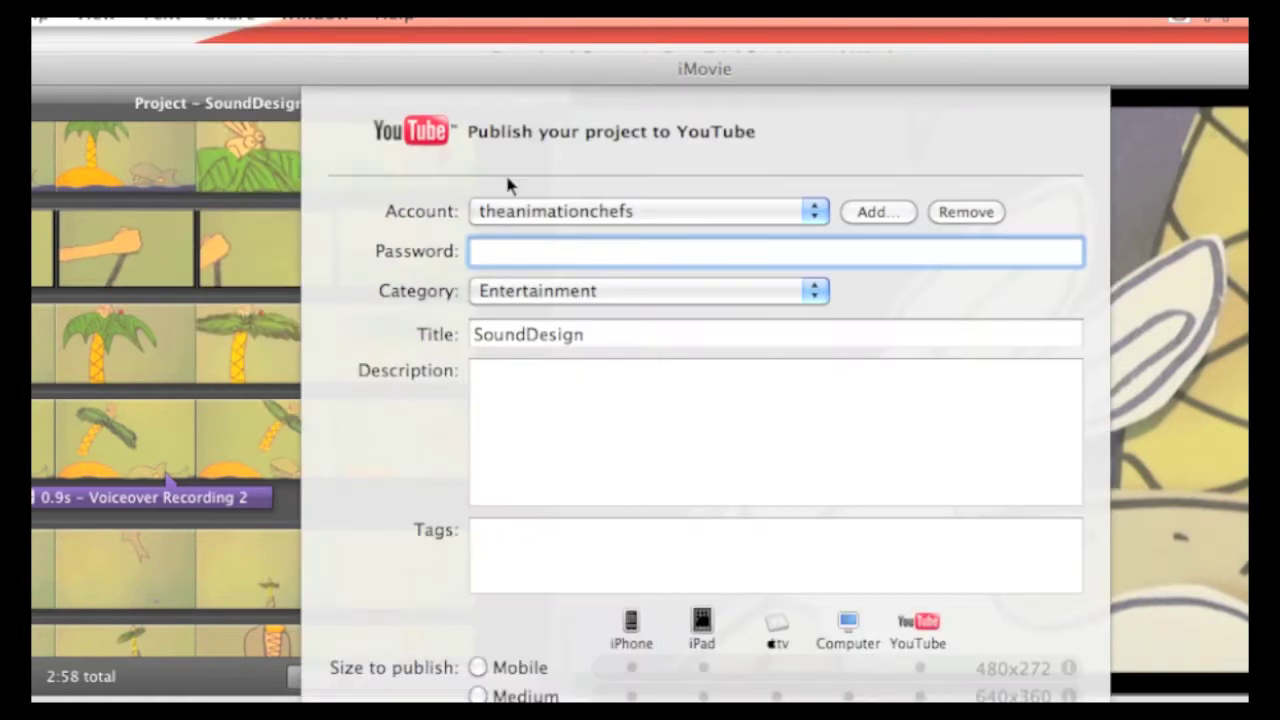